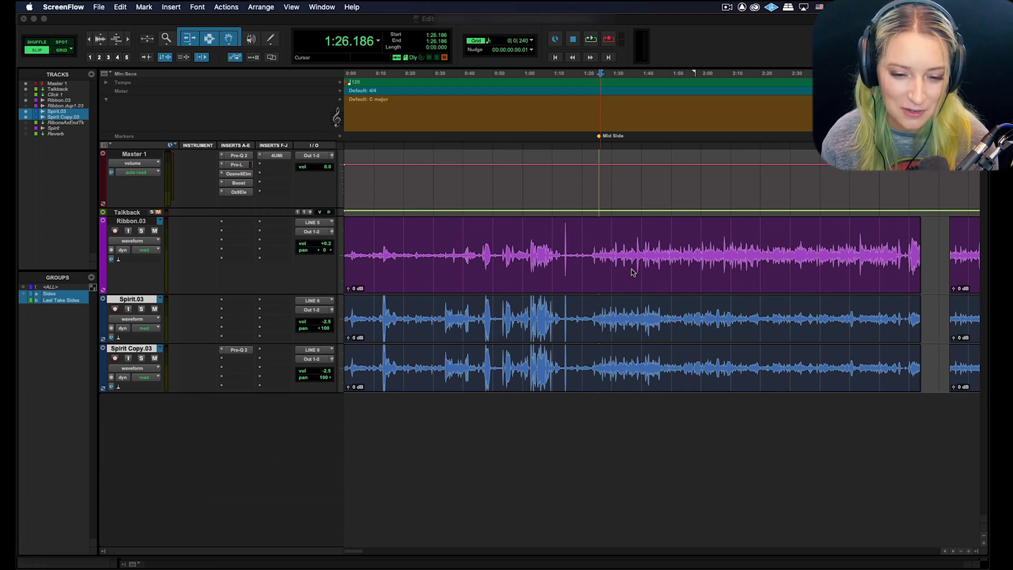
Step: Select about 1:27.9 to 1:48.9 of the Ribbon.03 mid waveform
{"action": "left_click", "coordinate": [602, 255]}
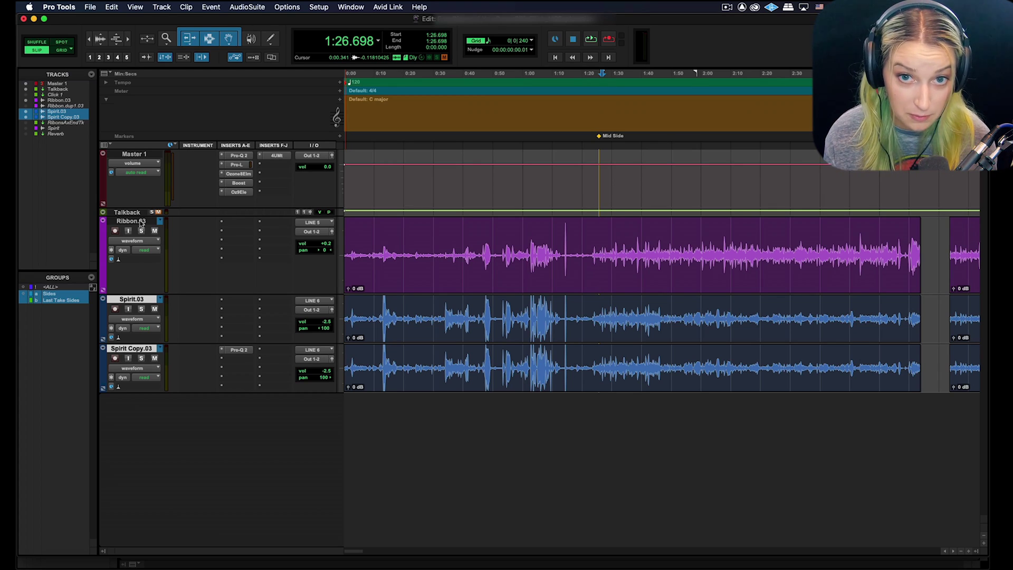
{"action": "left_click", "coordinate": [599, 248]}
{"action": "left_click_drag", "start_coordinate": [605, 249], "coordinate": [668, 253]}
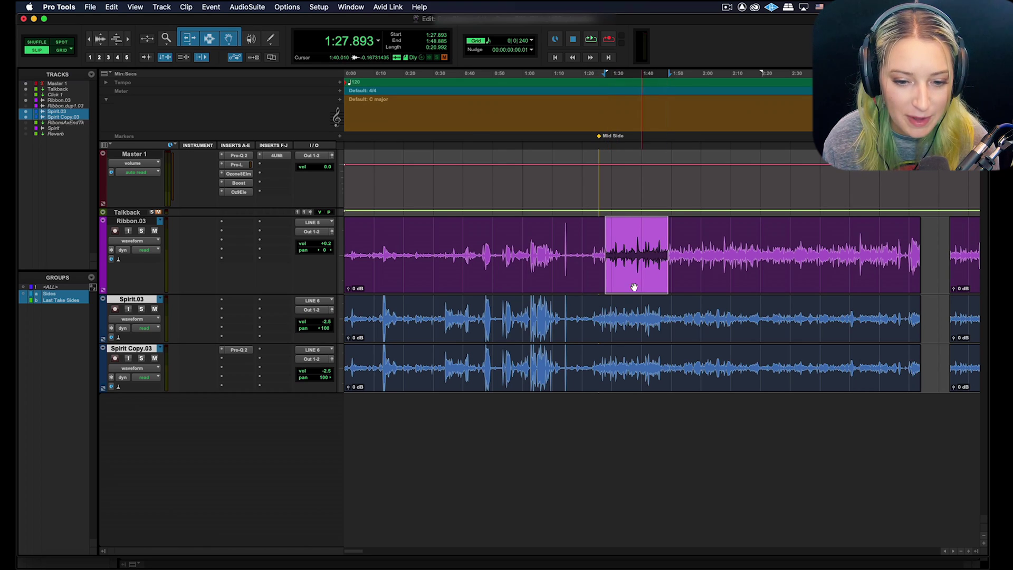
{"action": "right_click", "coordinate": [129, 301]}
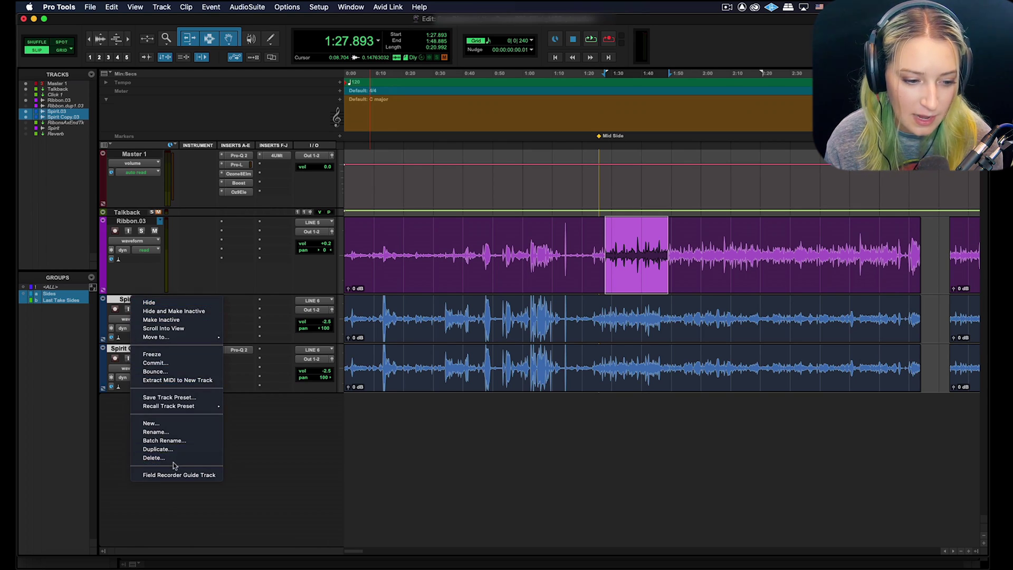
{"action": "left_click", "coordinate": [109, 416]}
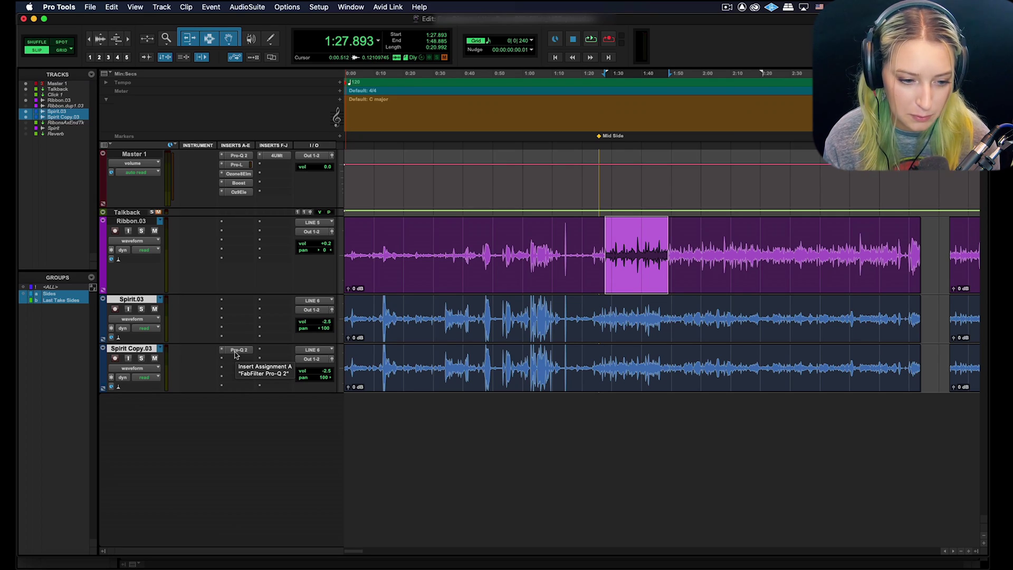
{"action": "left_click", "coordinate": [235, 351]}
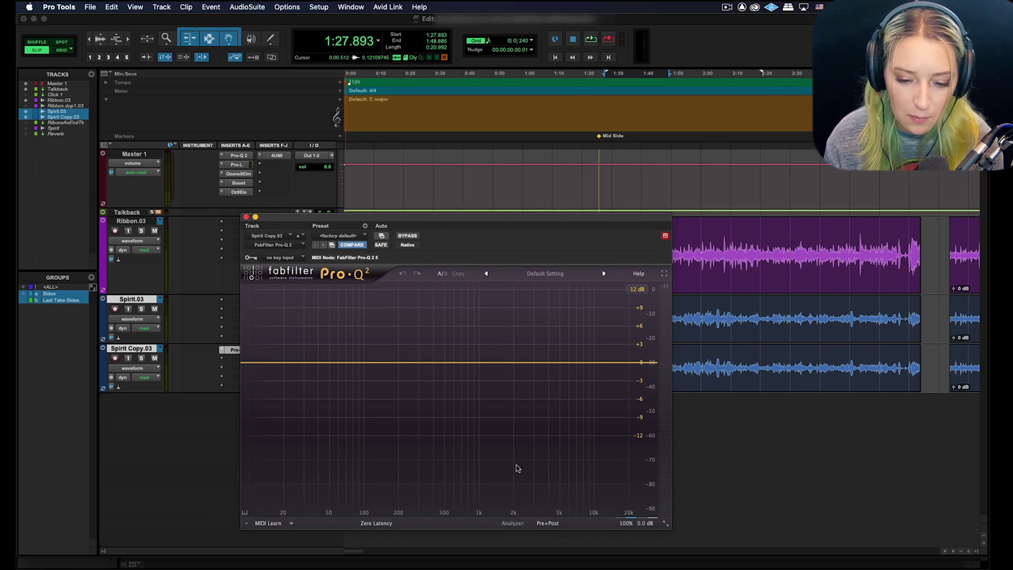
Step: Add EQ3 7-Band to a spare insert on Spirit Copy.03 and flip its polarity
{"action": "mouse_move", "coordinate": [638, 522]}
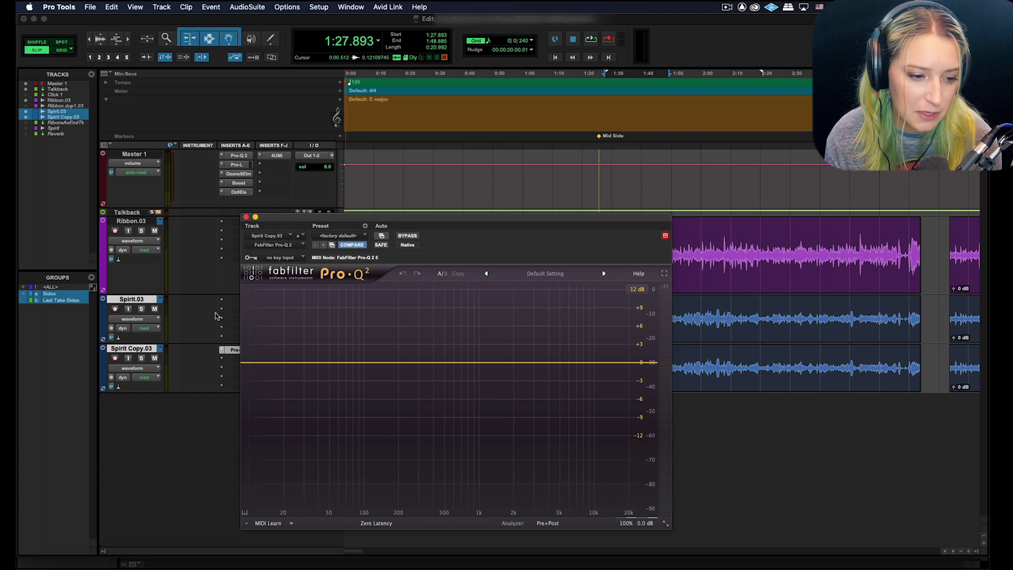
{"action": "left_click", "coordinate": [221, 352]}
{"action": "mouse_move", "coordinate": [271, 360]}
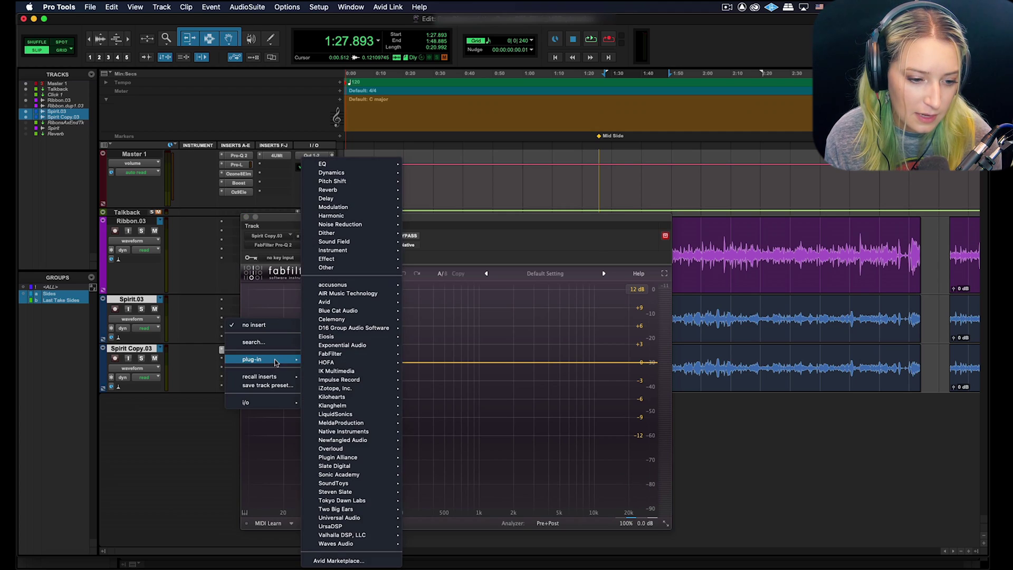
{"action": "mouse_move", "coordinate": [374, 168]}
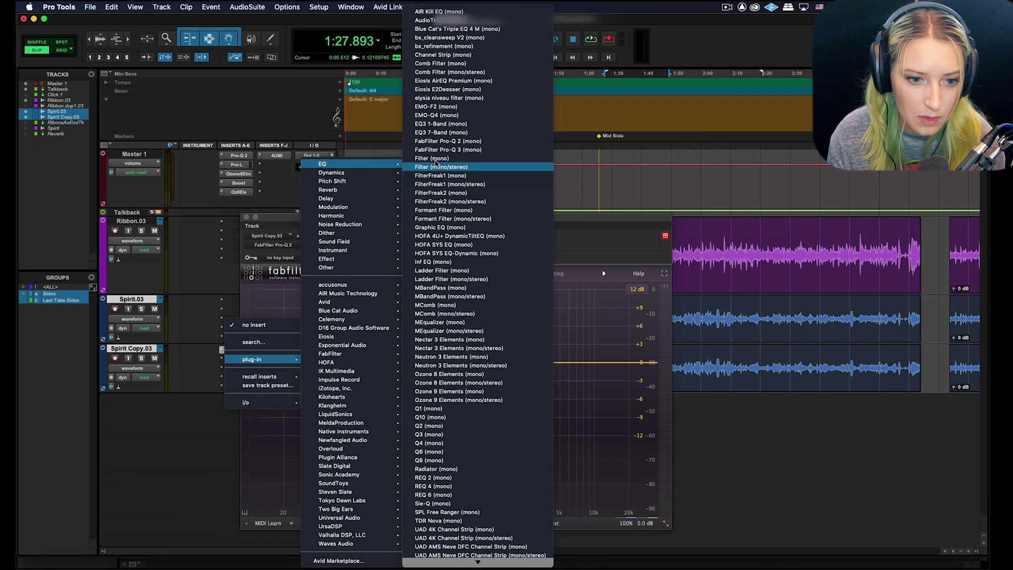
{"action": "left_click", "coordinate": [440, 133]}
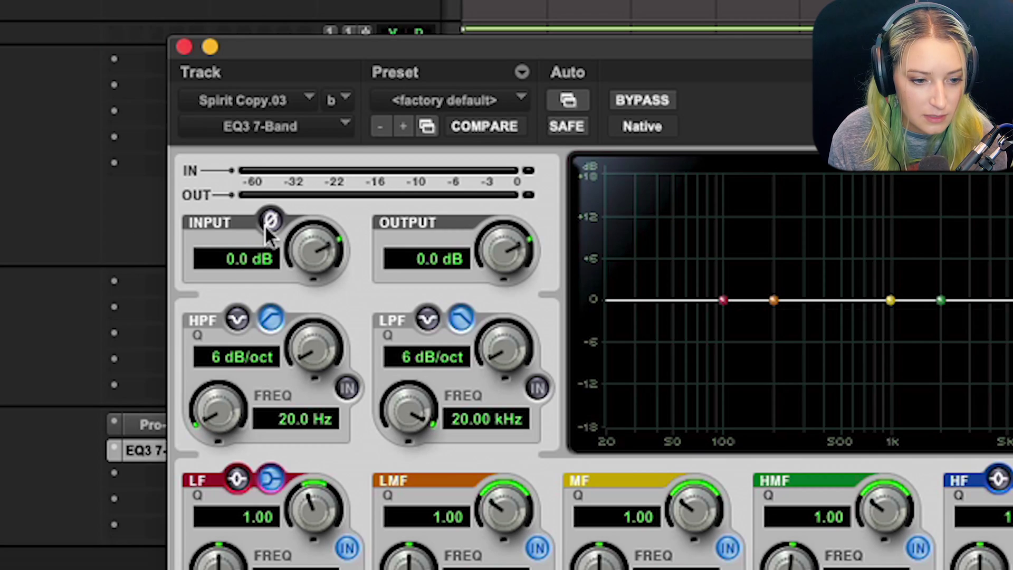
{"action": "left_click", "coordinate": [271, 221]}
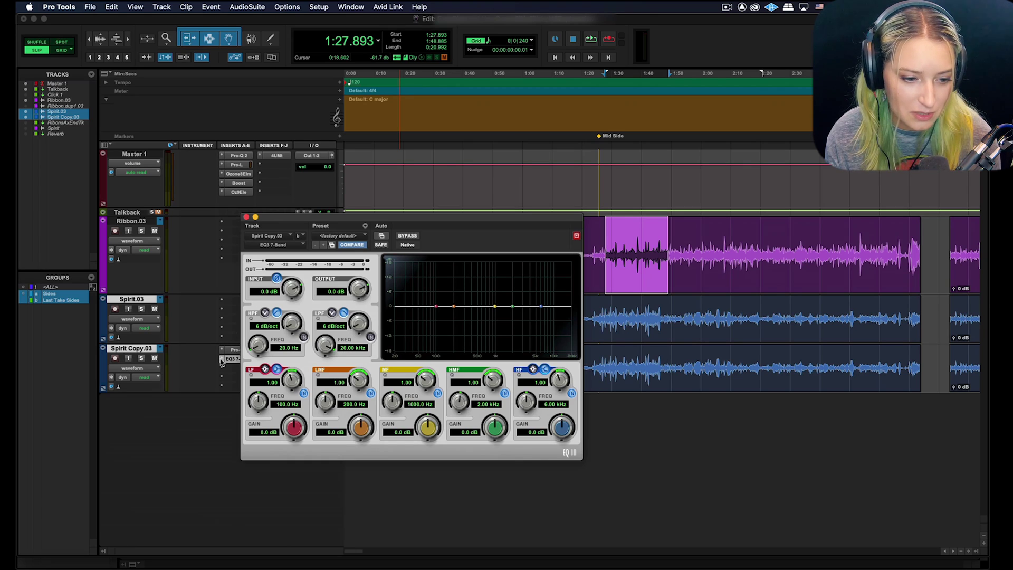
Step: Remove the EQ3 7-Band insert, leaving only Pro-Q 2 on Spirit Copy.03
{"action": "left_click", "coordinate": [221, 361]}
{"action": "left_click", "coordinate": [232, 323]}
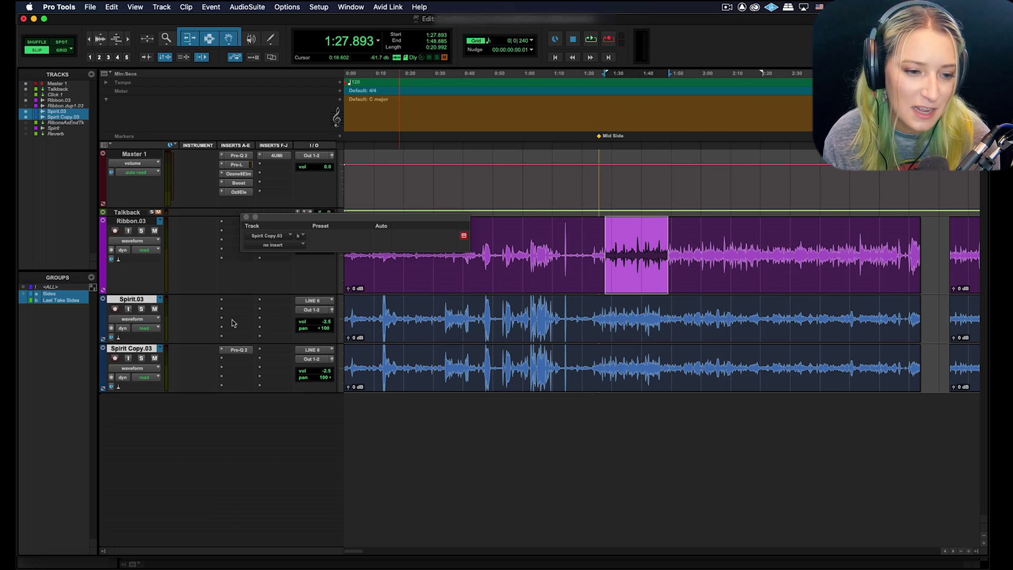
{"action": "left_click", "coordinate": [246, 217]}
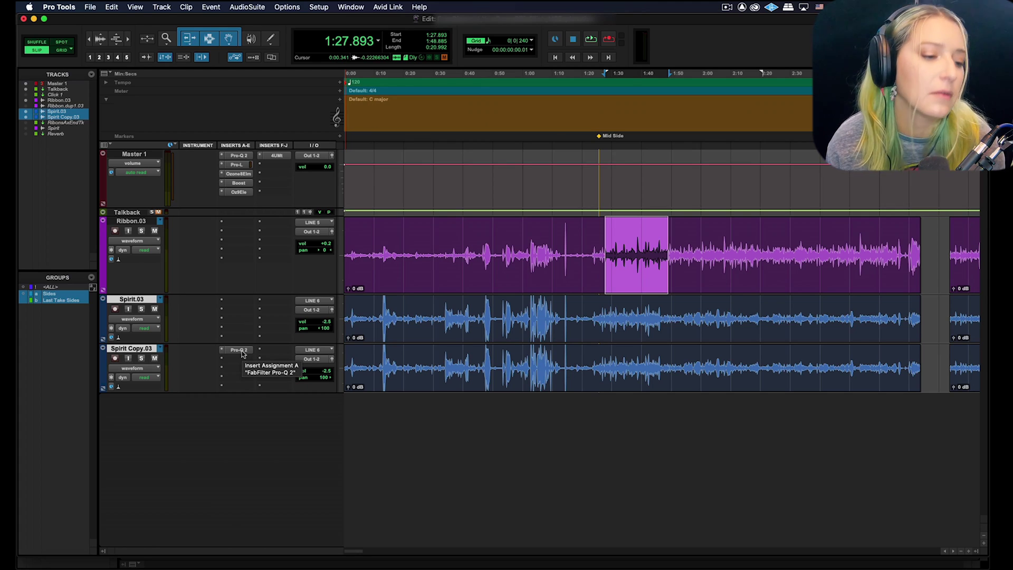
Step: Select the Ribbon.03 mid track instead of the Spirit tracks and show the Mix window
{"action": "left_click", "coordinate": [150, 300]}
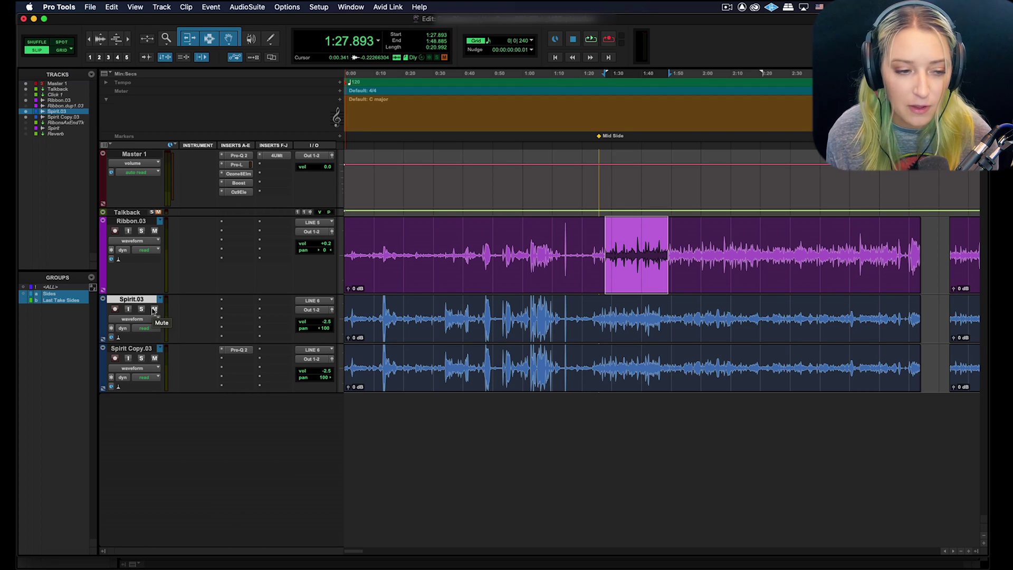
{"action": "left_click", "coordinate": [124, 222]}
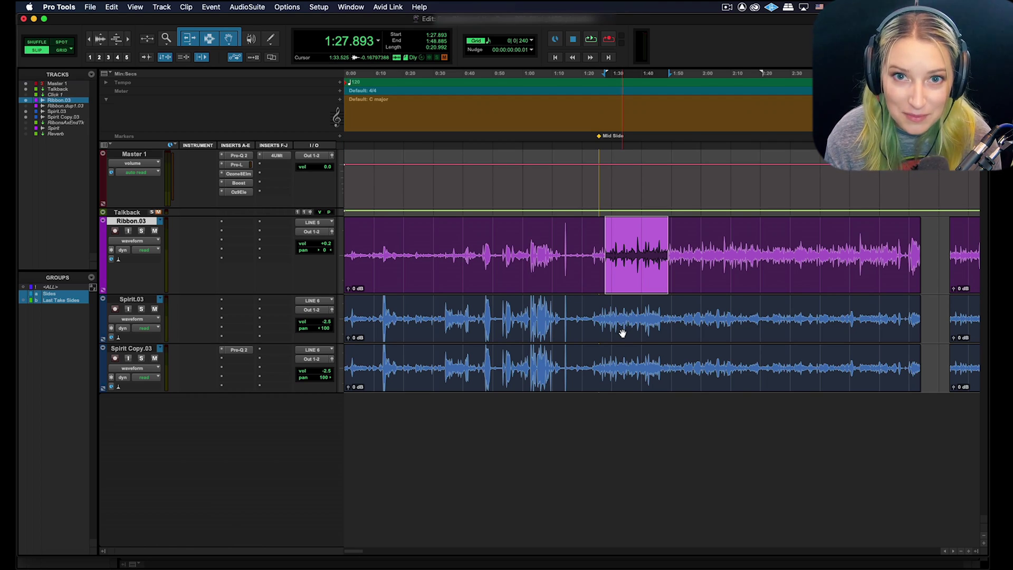
{"action": "key", "text": "super+equal"}
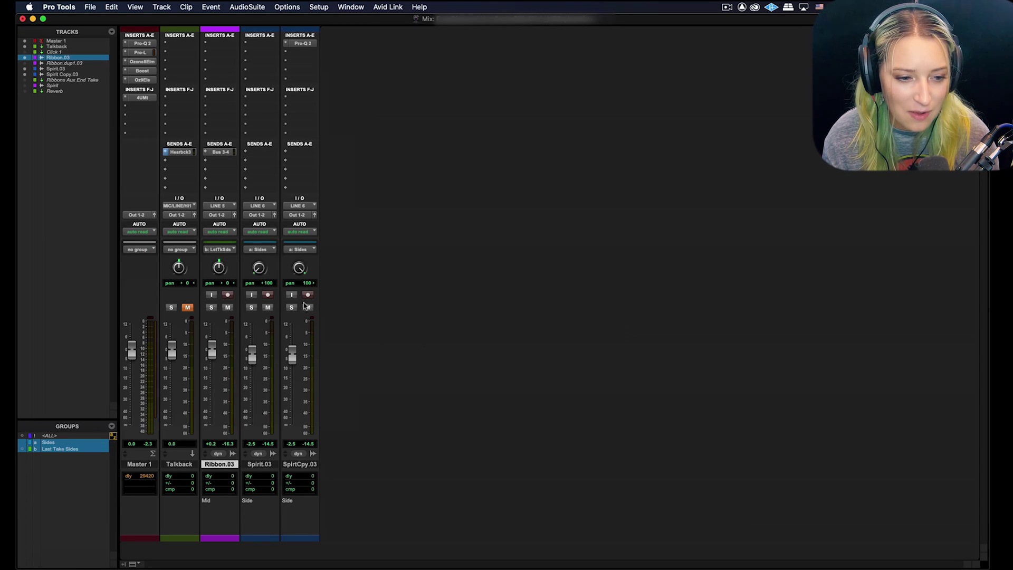
Step: Select both the Spirit.03 and SpirtCpy.03 channel strips together
{"action": "left_click", "coordinate": [246, 464]}
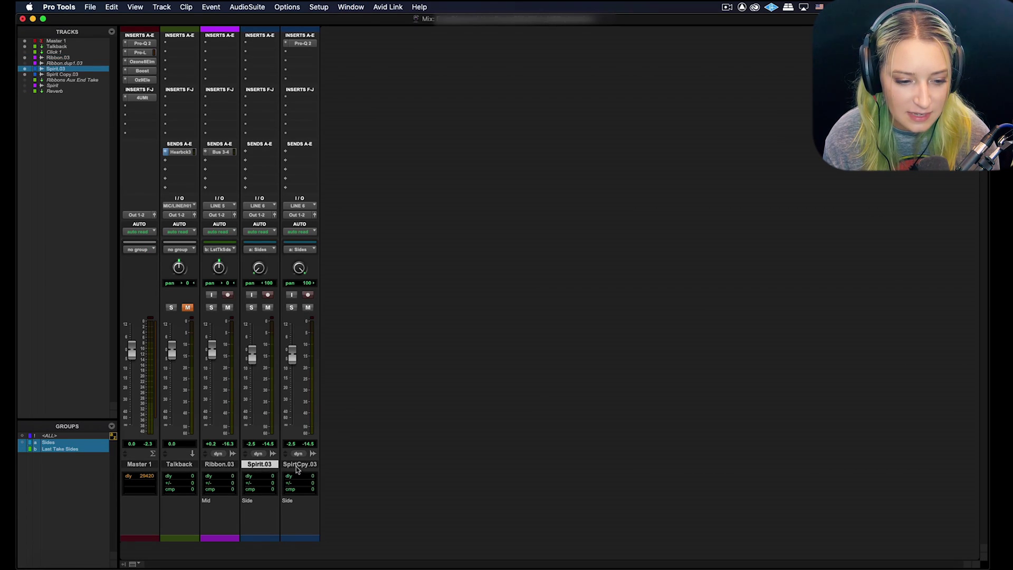
{"action": "left_click", "coordinate": [296, 465]}
{"action": "left_click", "coordinate": [268, 468]}
{"action": "left_click", "coordinate": [304, 467]}
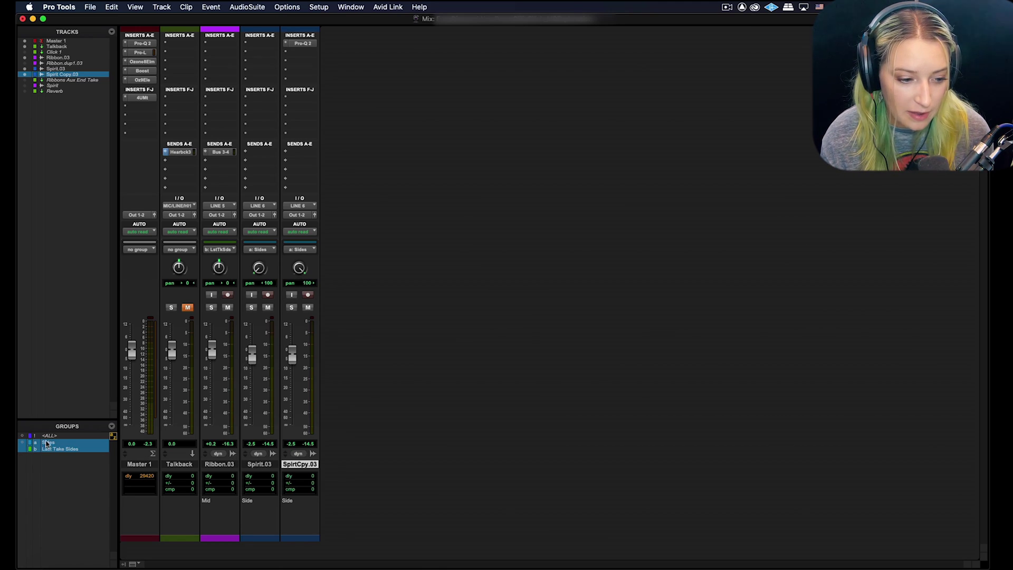
{"action": "left_click", "coordinate": [271, 466]}
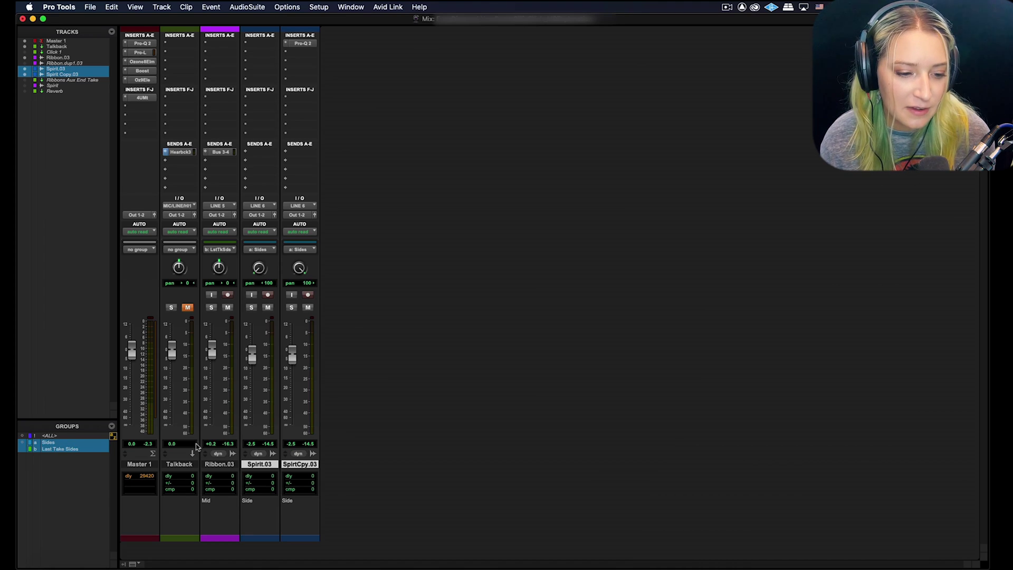
Step: Set the grouped side faders to -8.4 dB and return to the Edit window
{"action": "left_click_drag", "start_coordinate": [252, 359], "coordinate": [279, 462]}
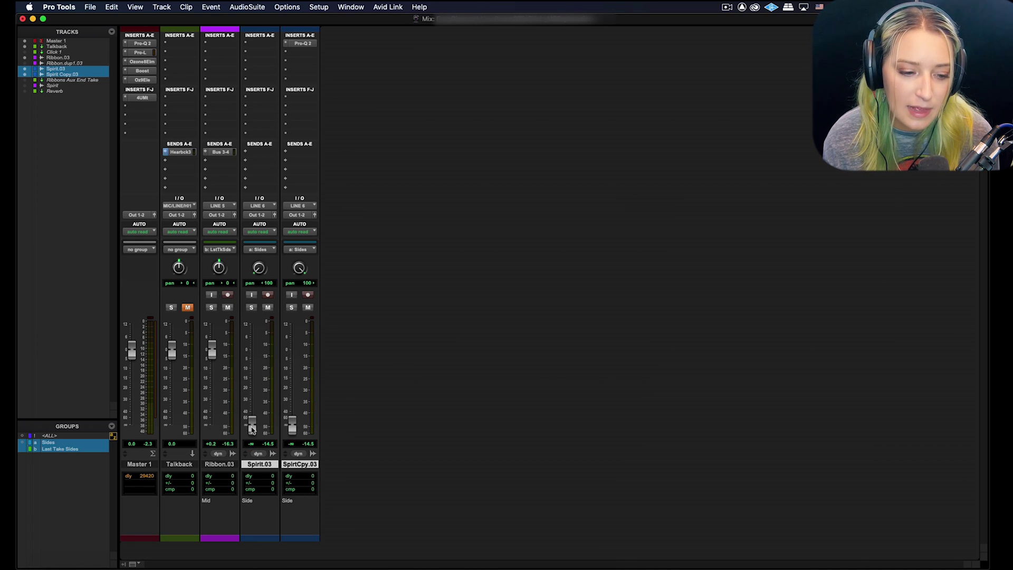
{"action": "left_click_drag", "start_coordinate": [252, 428], "coordinate": [258, 370]}
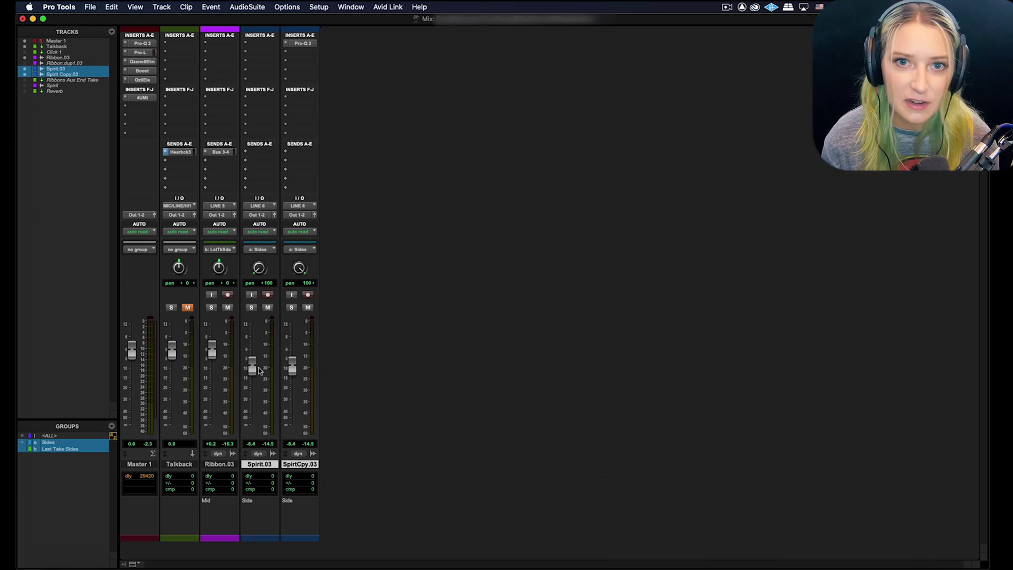
{"action": "key", "text": "super+equal"}
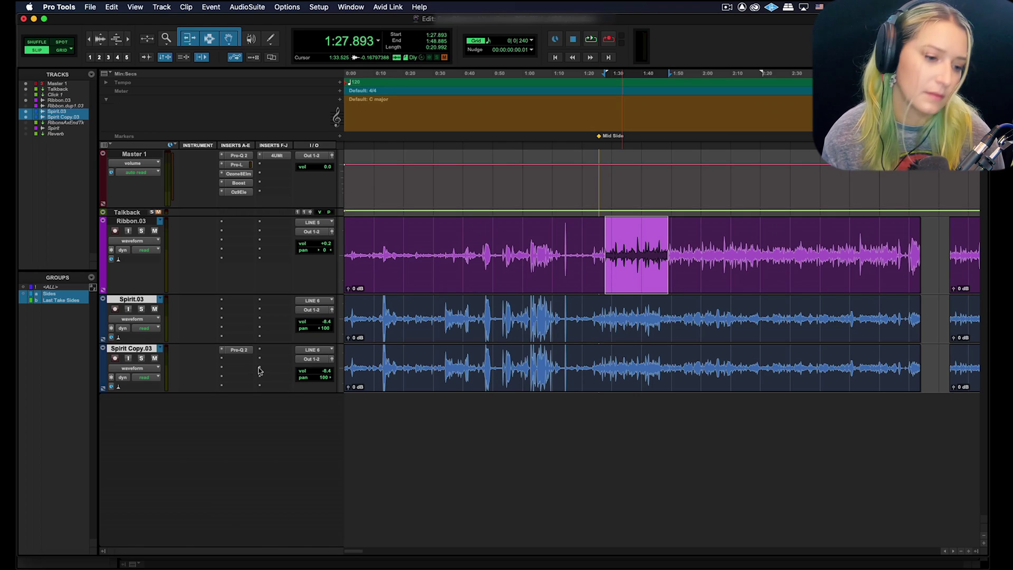
Step: Bring the grouped Spirit side faders down to -21.4 dB in the mixer
{"action": "left_click", "coordinate": [607, 253]}
{"action": "key", "text": "super+equal"}
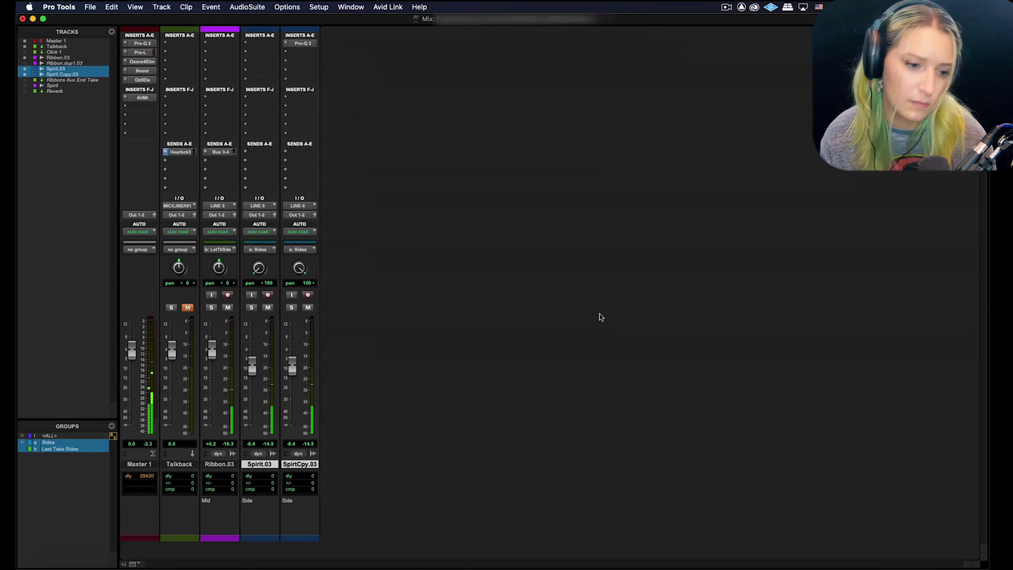
{"action": "left_click_drag", "start_coordinate": [252, 366], "coordinate": [245, 444]}
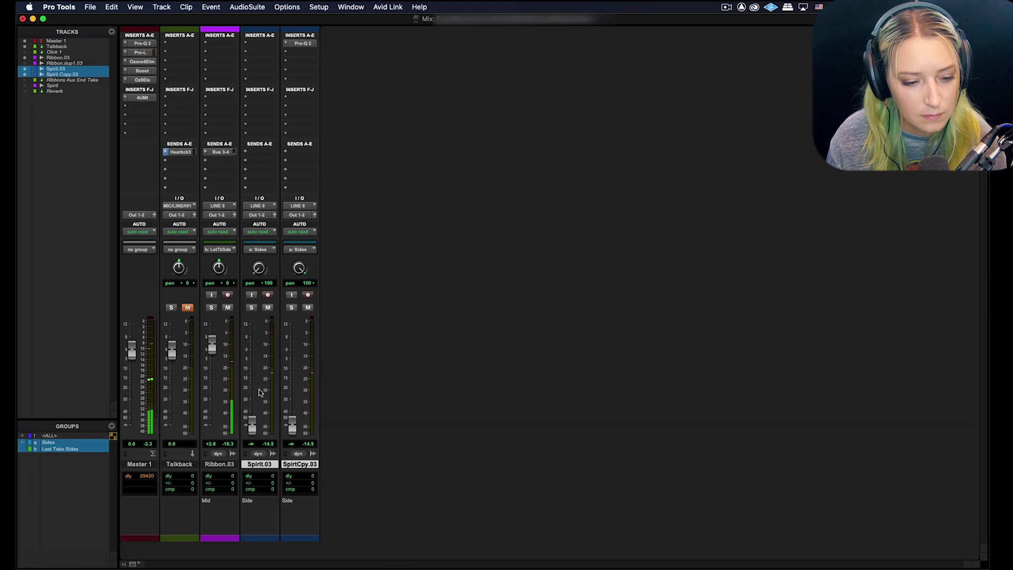
{"action": "left_click_drag", "start_coordinate": [252, 427], "coordinate": [252, 394]}
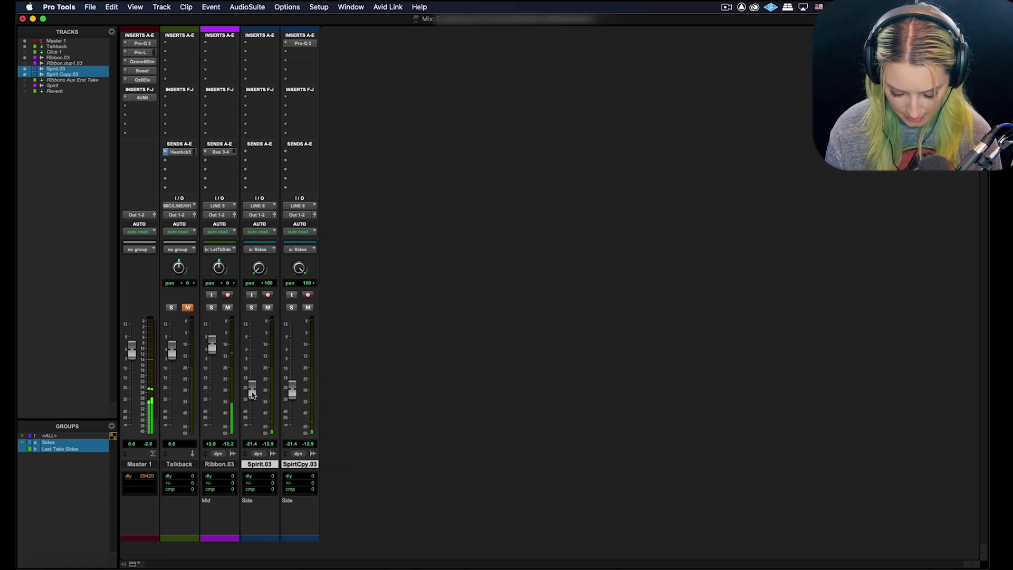
Step: Place the edit point at 2:04.586 on the timeline
{"action": "key", "text": "super+equal"}
{"action": "left_click", "coordinate": [714, 317]}
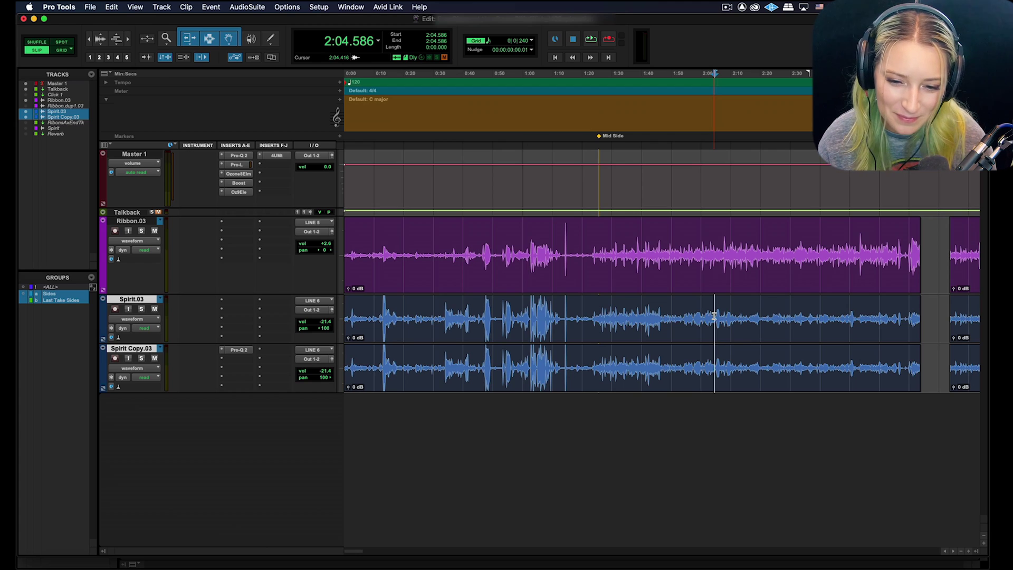
{"action": "key", "text": "super+equal"}
Step: Ride the grouped side faders during playback and settle them at -7.8 dB
{"action": "key", "text": "super+equal"}
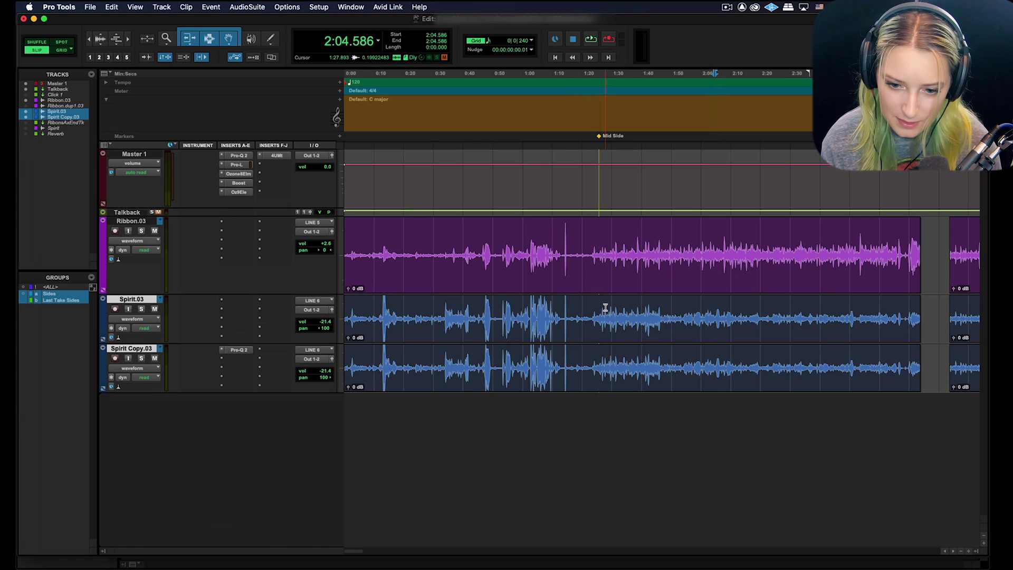
{"action": "key", "text": "space"}
{"action": "key", "text": "super+equal"}
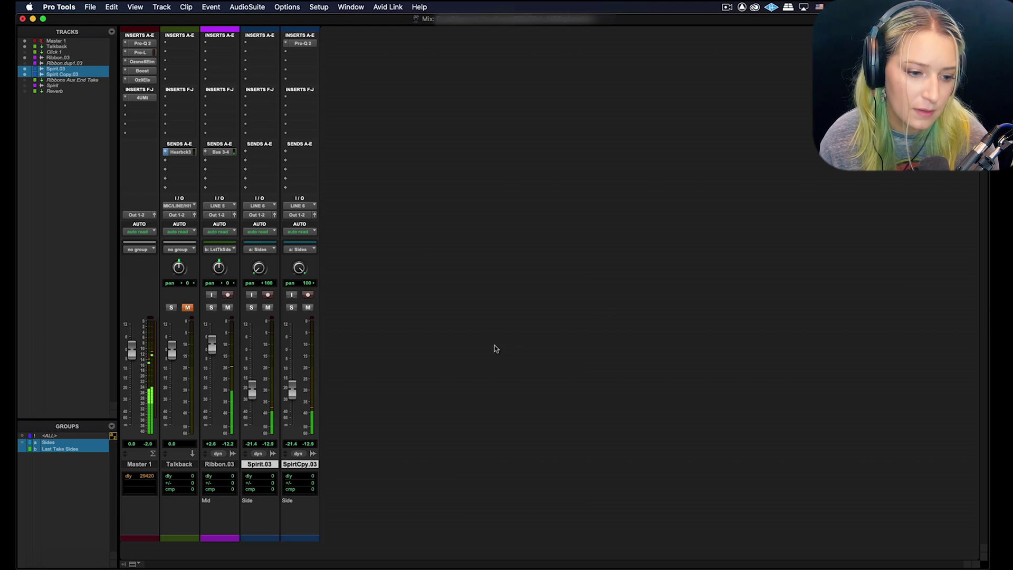
{"action": "left_click_drag", "start_coordinate": [291, 393], "coordinate": [293, 354]}
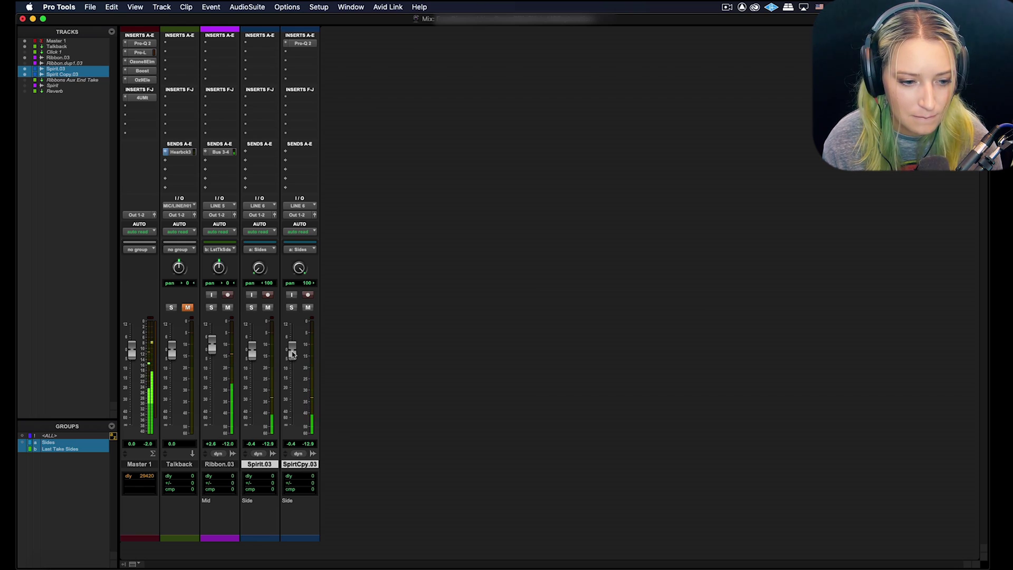
{"action": "left_click_drag", "start_coordinate": [293, 351], "coordinate": [277, 429]}
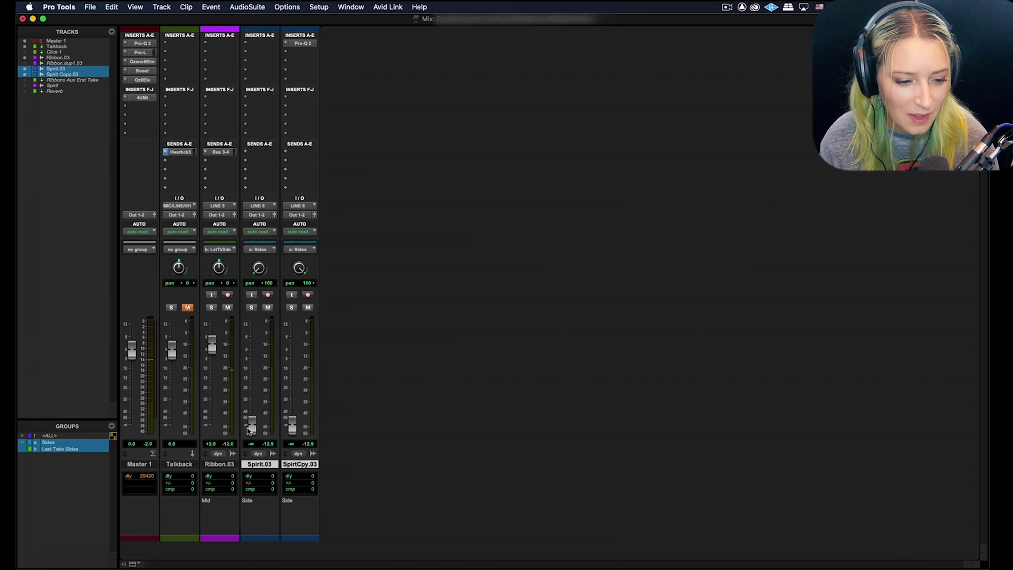
{"action": "left_click_drag", "start_coordinate": [253, 425], "coordinate": [262, 370]}
{"action": "key", "text": "super+equal"}
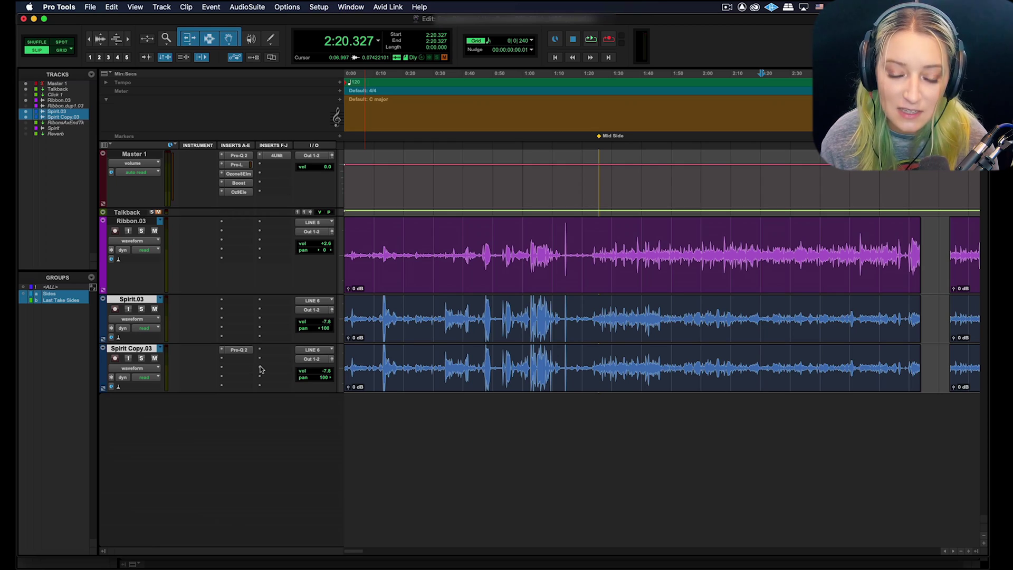